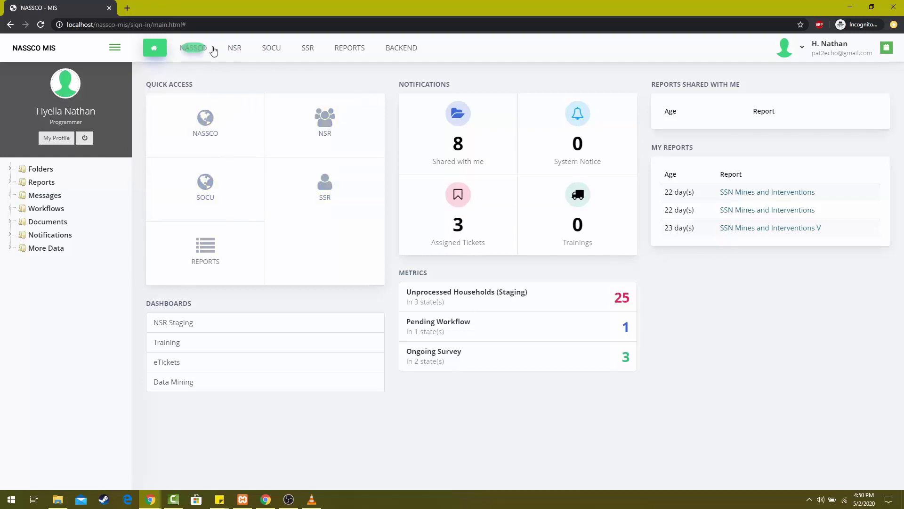
- Open the new form builder in the Survey section of NASSCO
{"action": "left_click", "coordinate": [195, 49]}
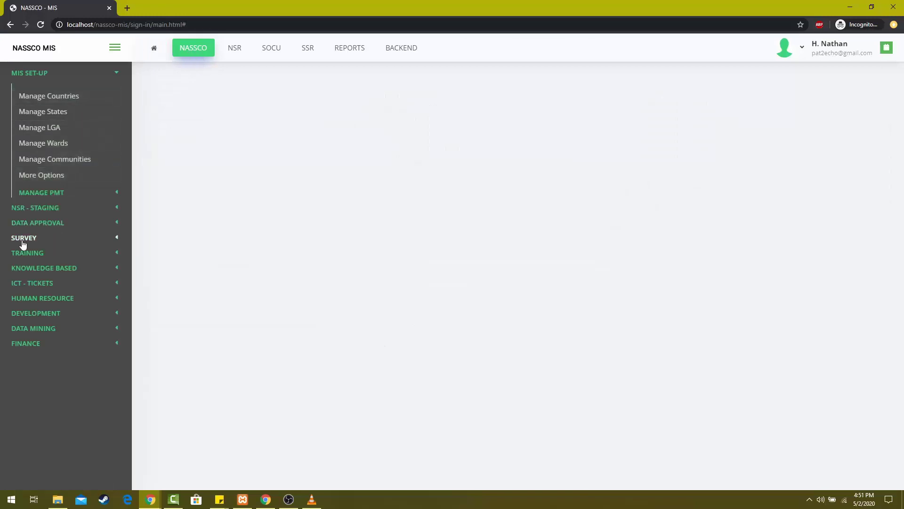
{"action": "left_click", "coordinate": [36, 238]}
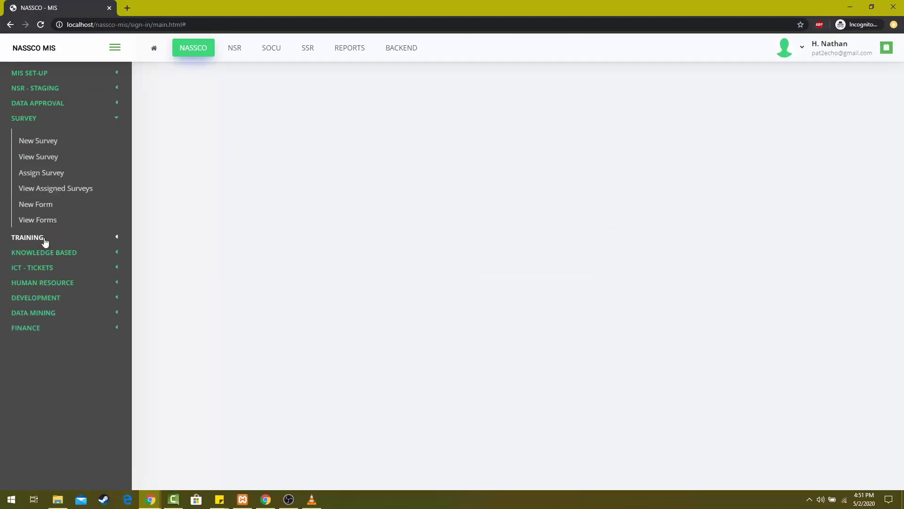
{"action": "left_click", "coordinate": [63, 209]}
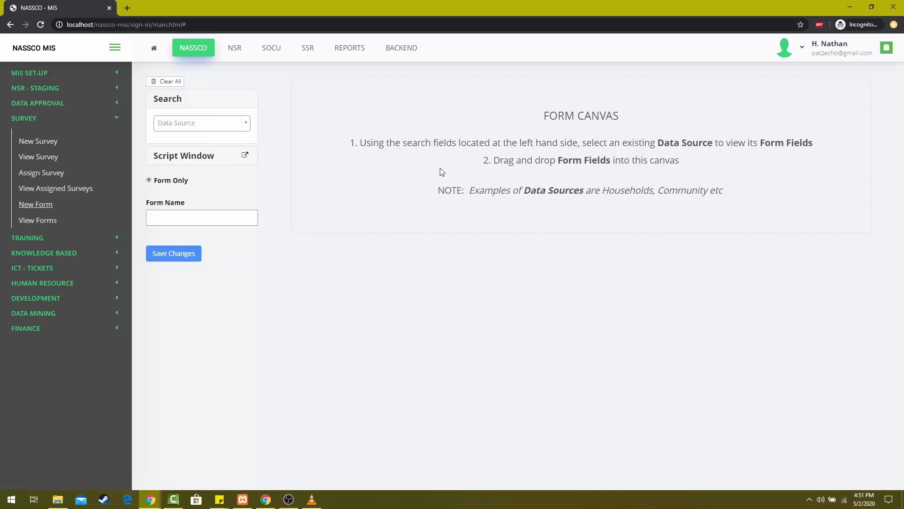
- Search the data sources for "comm" and choose Community [community] as the form's data source
{"action": "left_click", "coordinate": [213, 132]}
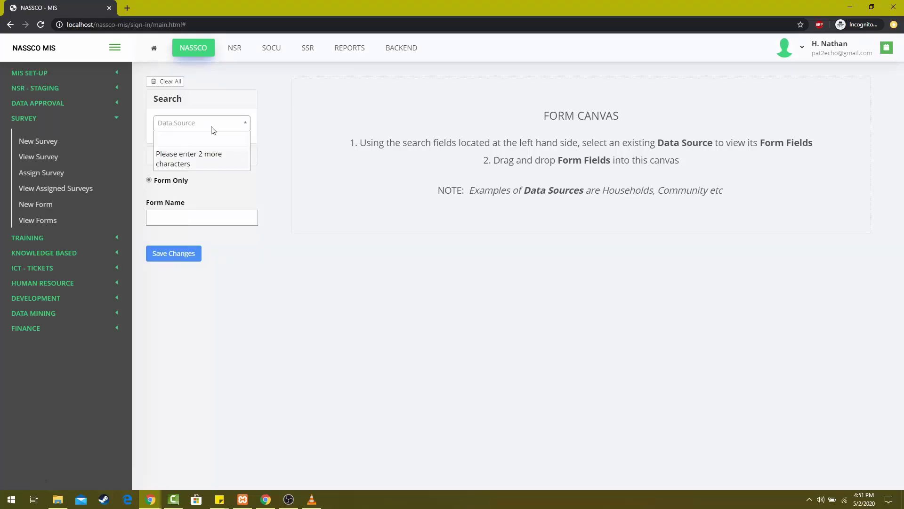
{"action": "type", "text": "comm"}
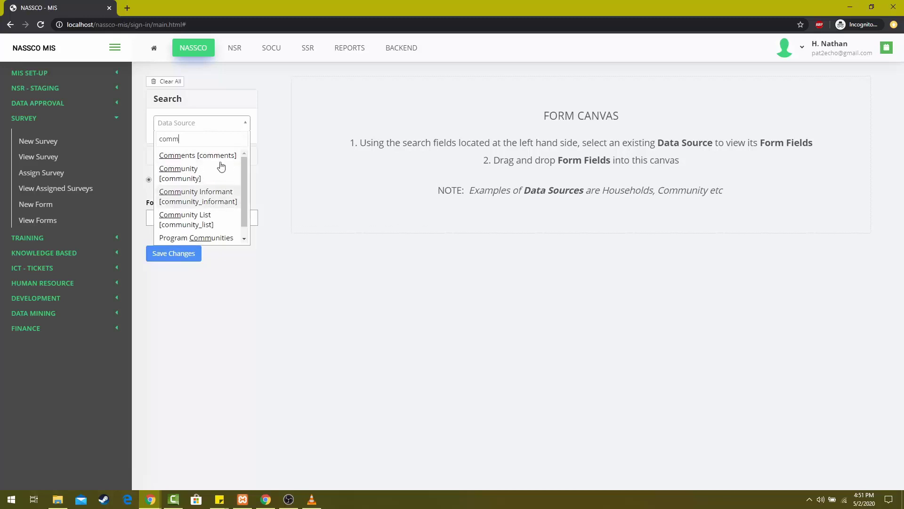
{"action": "left_click", "coordinate": [195, 179]}
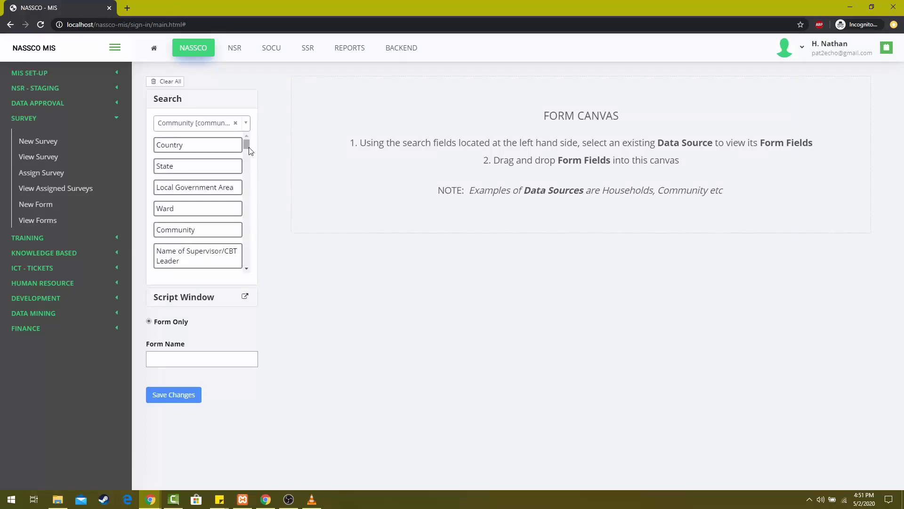
- Add the Community fields Country, State and Local Government Area to the form canvas in that order
{"action": "left_click_drag", "start_coordinate": [249, 150], "coordinate": [250, 154]}
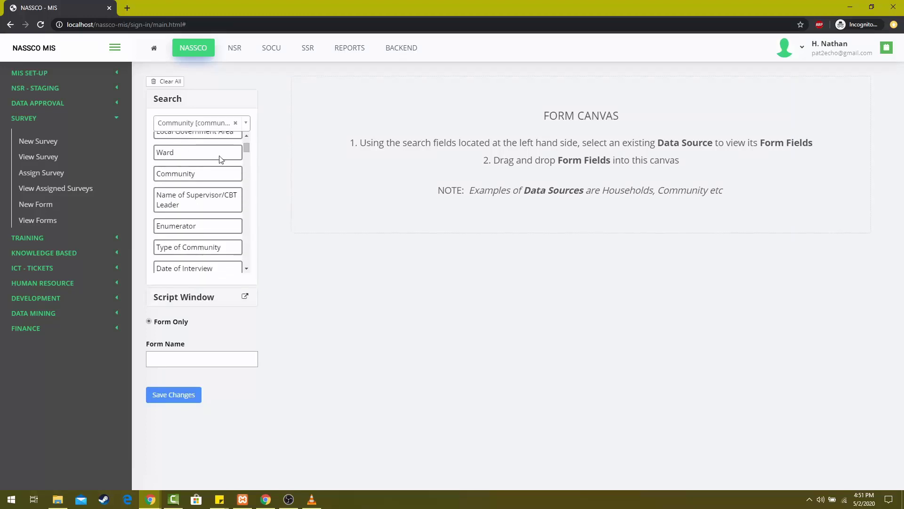
{"action": "left_click", "coordinate": [246, 268]}
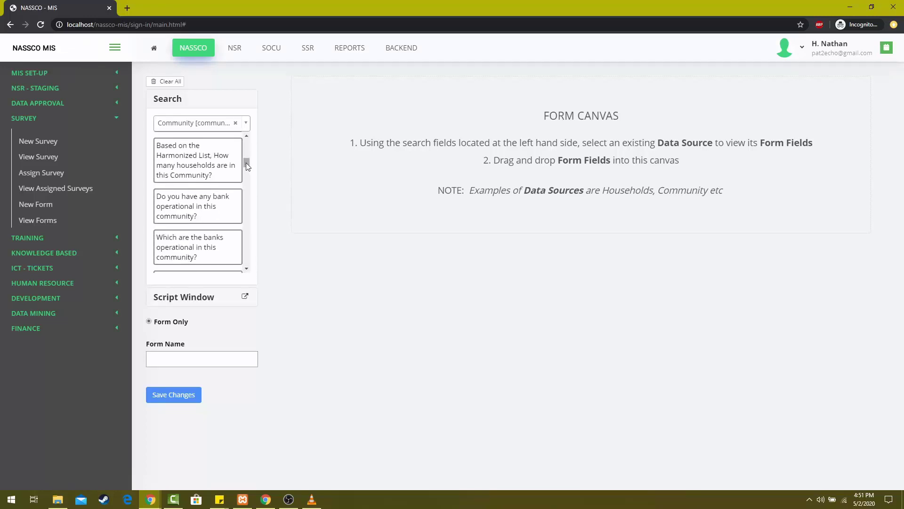
{"action": "left_click_drag", "start_coordinate": [246, 162], "coordinate": [248, 145]}
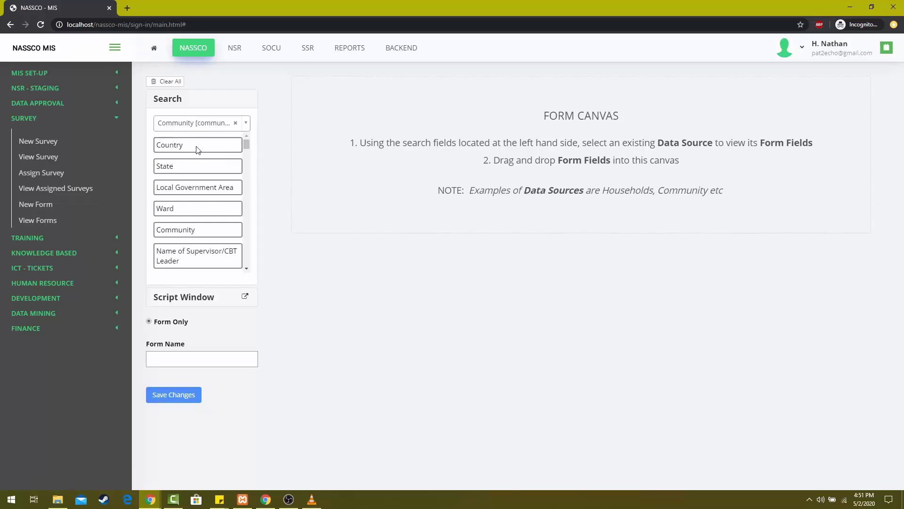
{"action": "left_click_drag", "start_coordinate": [191, 148], "coordinate": [586, 115]}
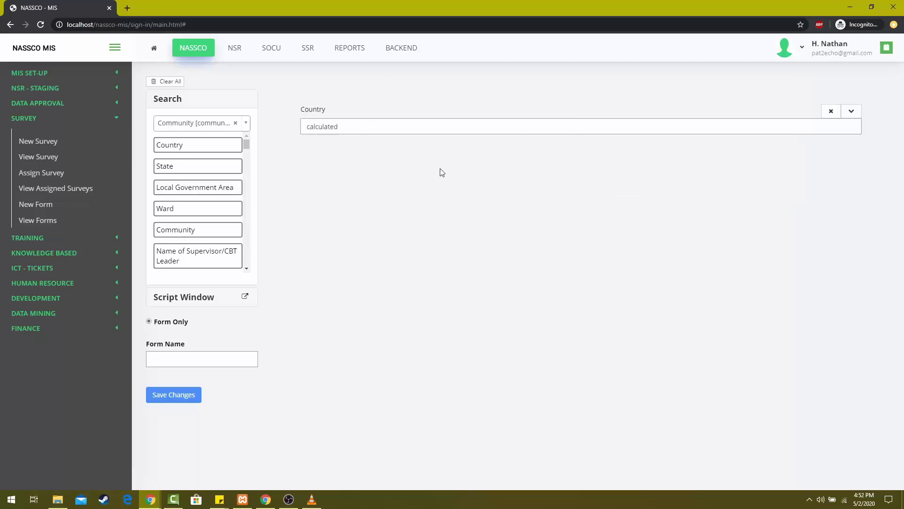
{"action": "left_click_drag", "start_coordinate": [206, 168], "coordinate": [566, 172]}
{"action": "left_click_drag", "start_coordinate": [198, 191], "coordinate": [581, 218]}
- Add the Community fields for Date of Interview, number of individuals in the informant group, and whether any bank operates in the community to the canvas
{"action": "scroll", "coordinate": [247, 270], "scroll_direction": "down", "scroll_amount": 4}
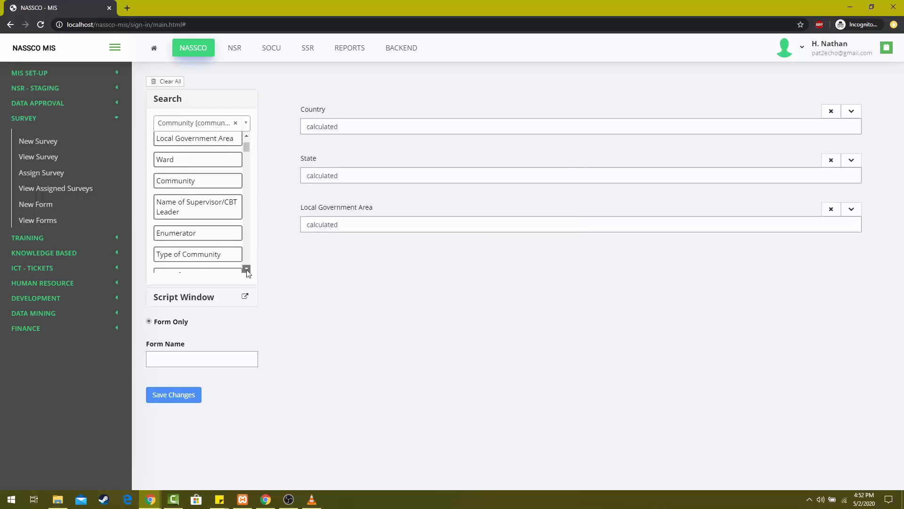
{"action": "left_click_drag", "start_coordinate": [198, 155], "coordinate": [612, 266]}
{"action": "left_click_drag", "start_coordinate": [197, 218], "coordinate": [638, 316]}
{"action": "scroll", "coordinate": [225, 269], "scroll_direction": "down", "scroll_amount": 3}
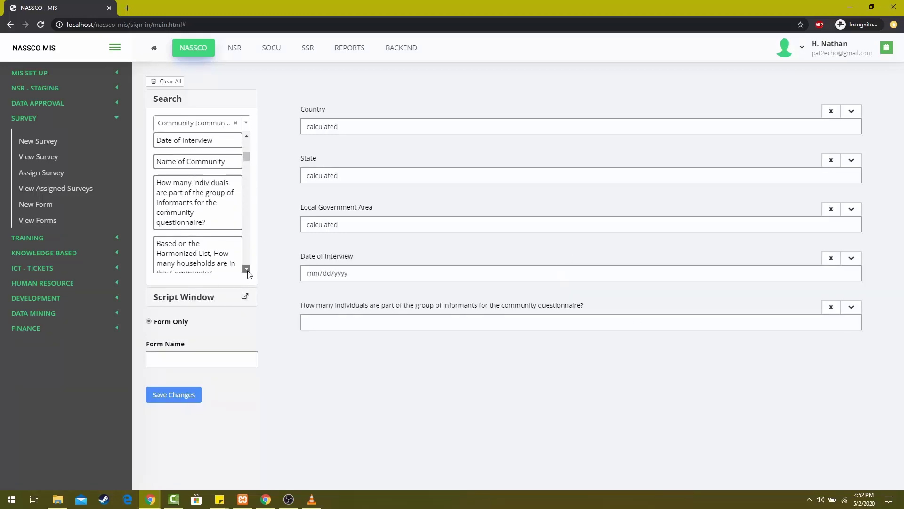
{"action": "left_click_drag", "start_coordinate": [198, 243], "coordinate": [617, 359]}
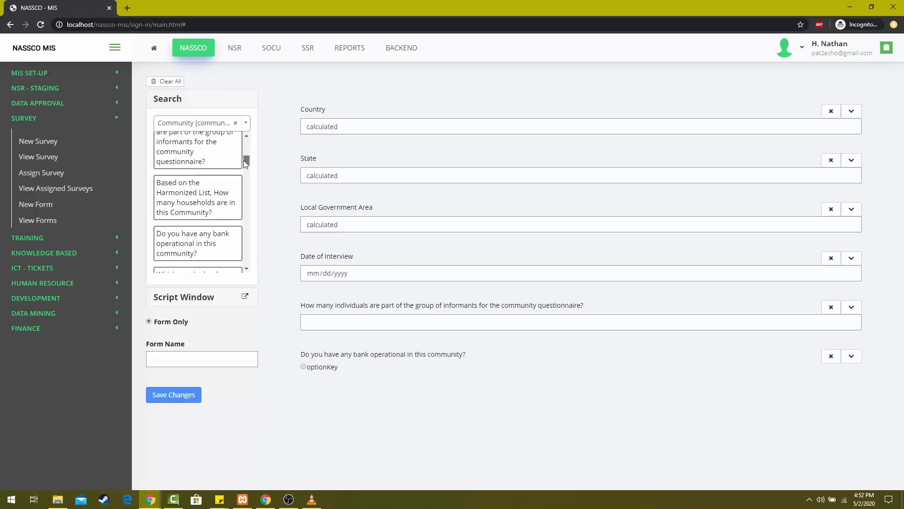
- Replace the Community data source with Households [households], searching for "hou"
{"action": "left_click_drag", "start_coordinate": [246, 161], "coordinate": [244, 141]}
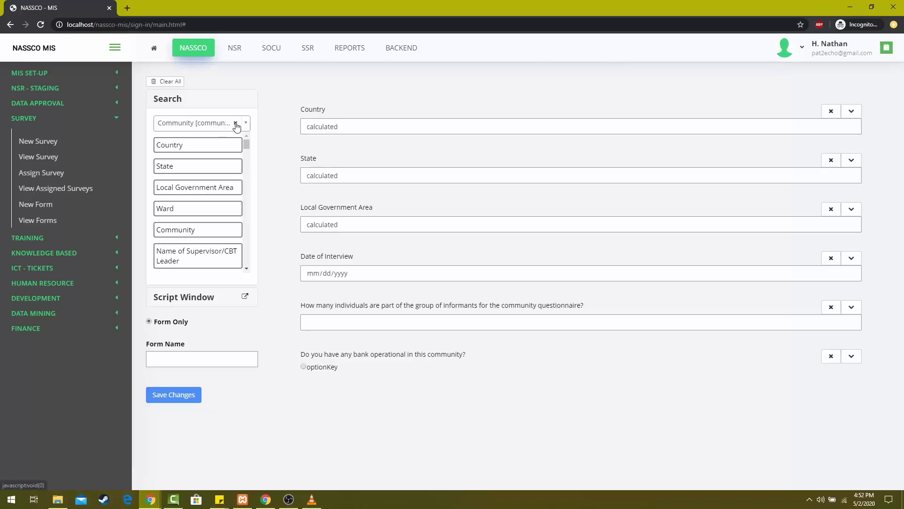
{"action": "left_click", "coordinate": [235, 123]}
{"action": "left_click", "coordinate": [210, 125]}
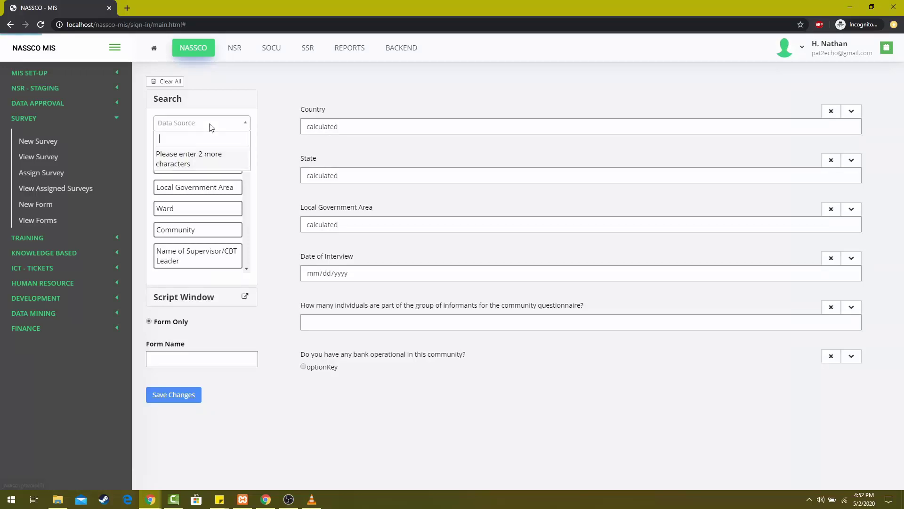
{"action": "type", "text": "hou"}
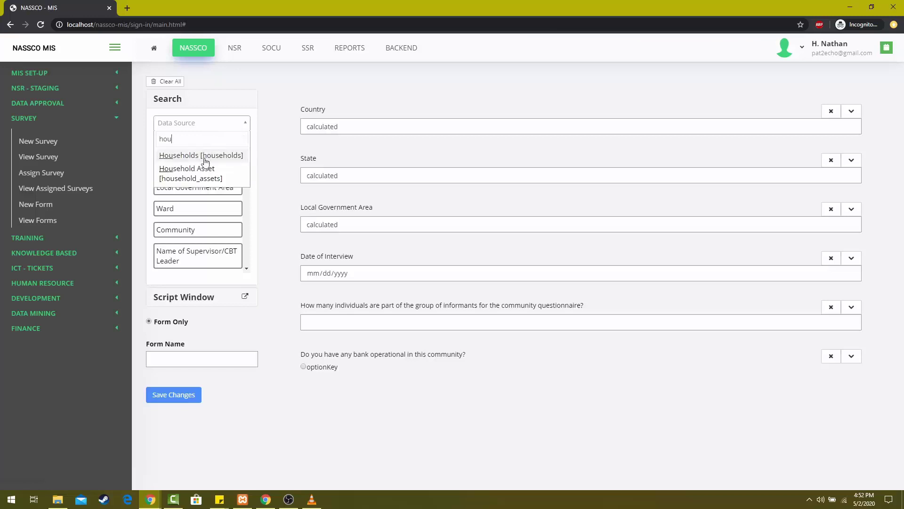
{"action": "left_click", "coordinate": [193, 158]}
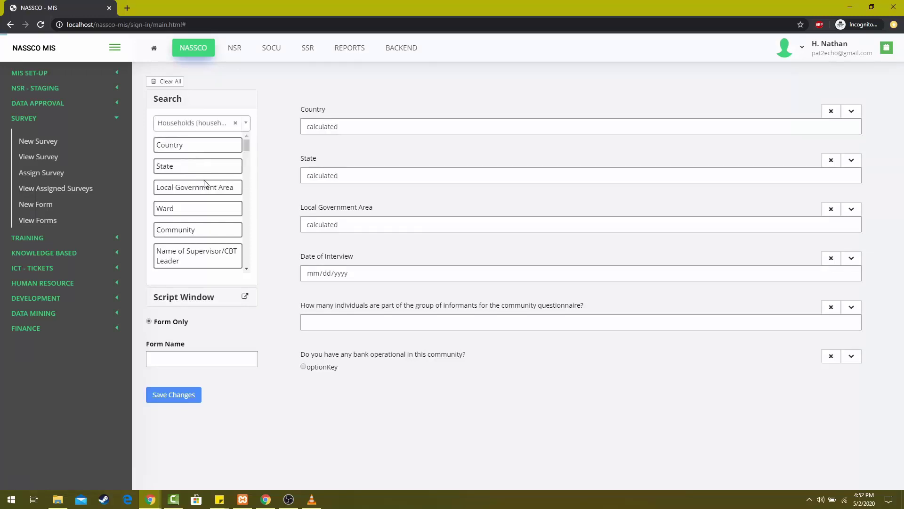
- Add the Households fields "Specify other cooking source" and the 'Flush' or 'Pour Flush' device type question below the existing canvas fields
{"action": "left_click_drag", "start_coordinate": [249, 151], "coordinate": [584, 395]}
{"action": "scroll", "coordinate": [247, 199], "scroll_direction": "down", "scroll_amount": 3}
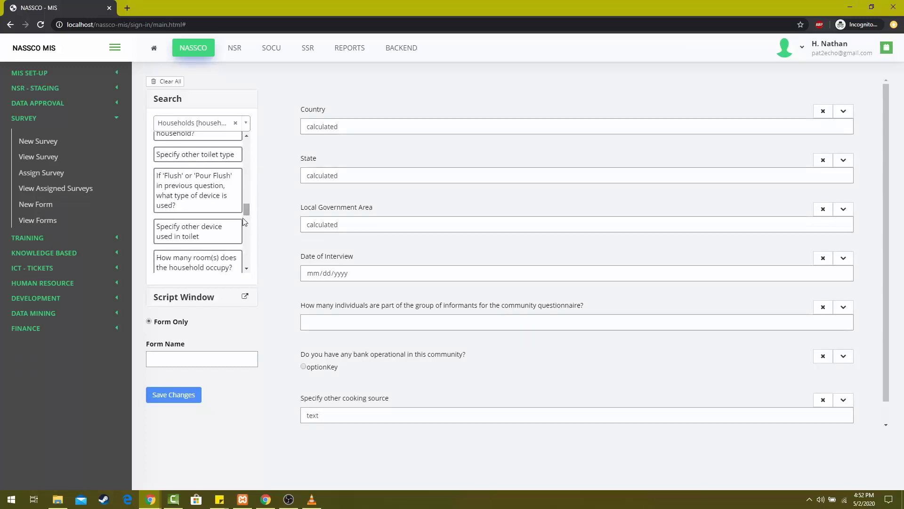
{"action": "left_click_drag", "start_coordinate": [206, 208], "coordinate": [678, 451]}
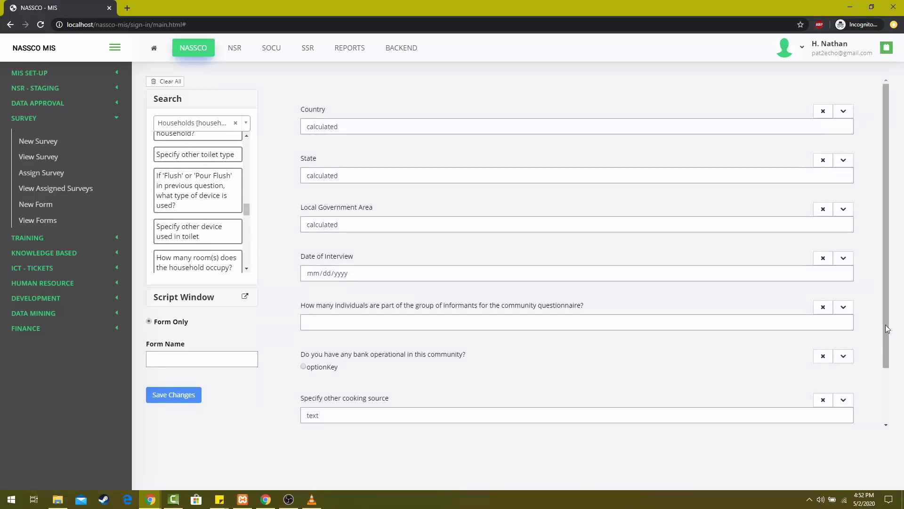
- Add the Households fields "What is the outcome of this survey?" and NSR No to the end of the form
{"action": "scroll", "coordinate": [884, 352], "scroll_direction": "down", "scroll_amount": 2}
{"action": "scroll", "coordinate": [889, 350], "scroll_direction": "up", "scroll_amount": 1}
{"action": "scroll", "coordinate": [889, 354], "scroll_direction": "up", "scroll_amount": 1}
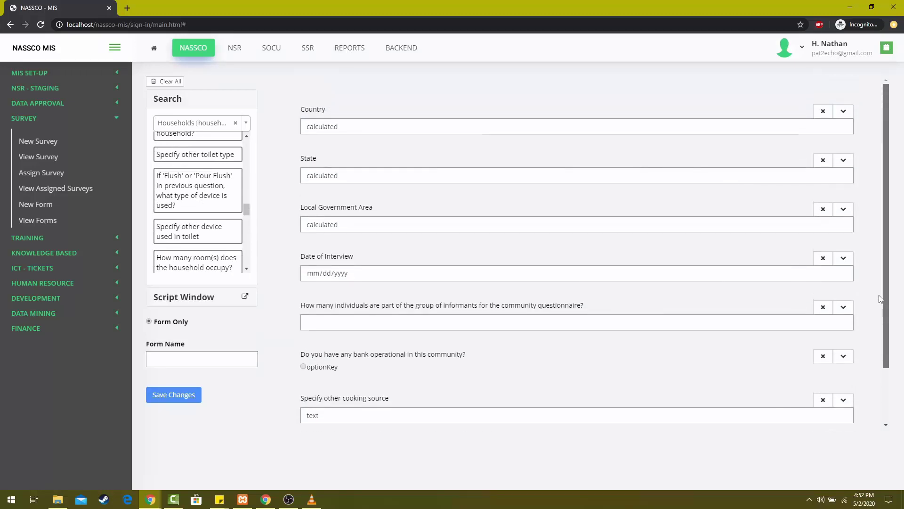
{"action": "scroll", "coordinate": [895, 342], "scroll_direction": "down", "scroll_amount": 2}
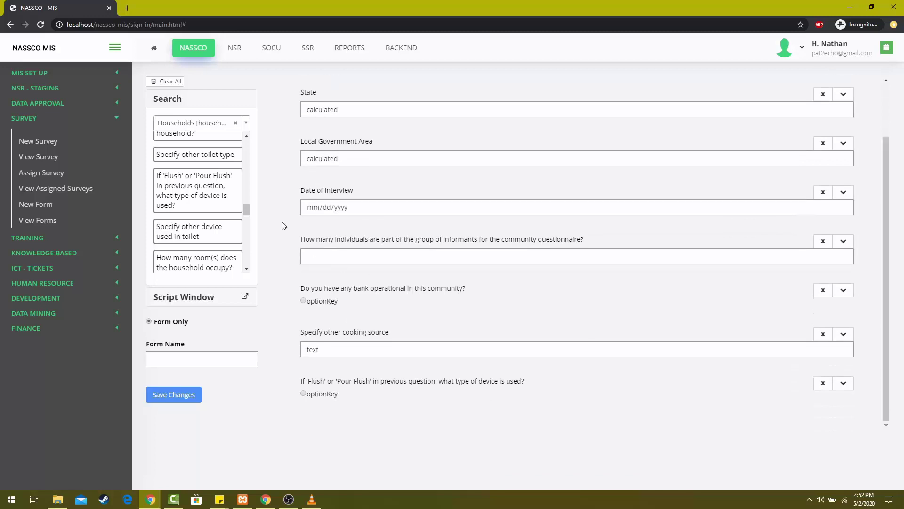
{"action": "scroll", "coordinate": [245, 263], "scroll_direction": "down", "scroll_amount": 2}
{"action": "left_click_drag", "start_coordinate": [203, 210], "coordinate": [555, 432]}
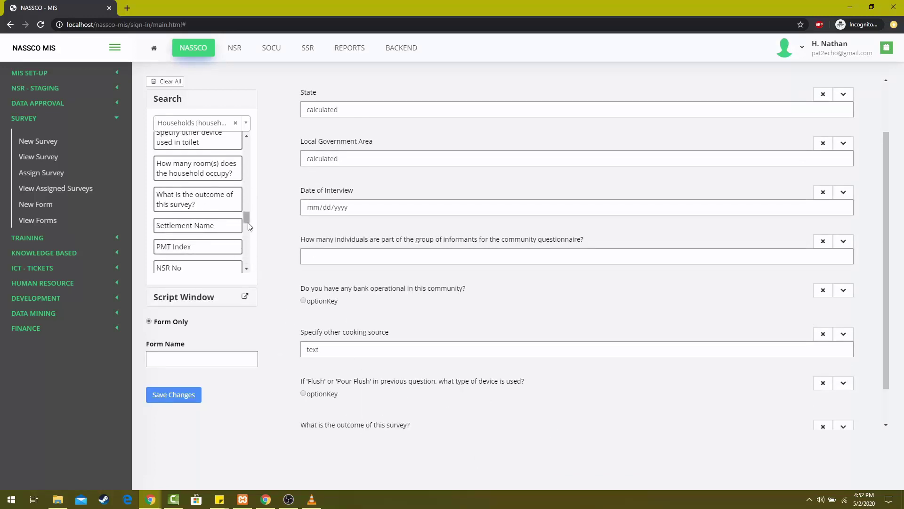
{"action": "scroll", "coordinate": [240, 236], "scroll_direction": "down", "scroll_amount": 2}
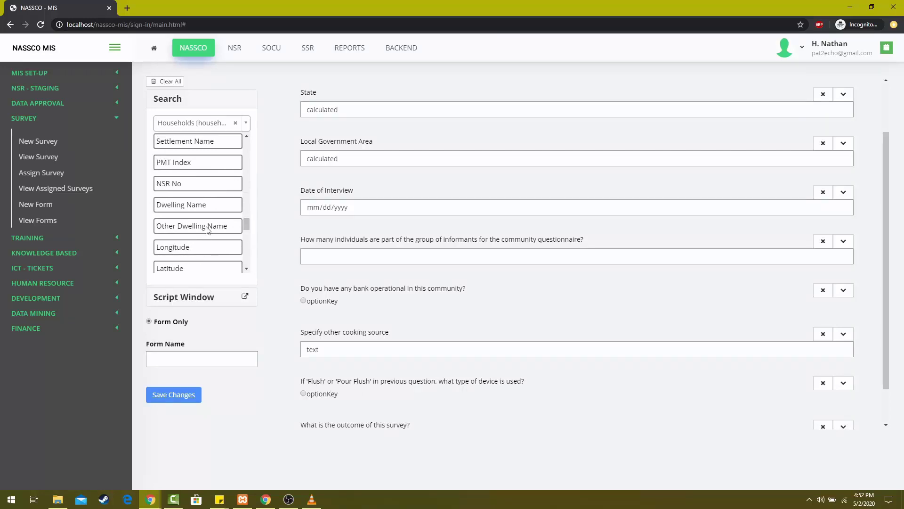
{"action": "left_click_drag", "start_coordinate": [196, 191], "coordinate": [524, 452]}
- Set Required Field to No for the Country field and save its field settings
{"action": "left_click_drag", "start_coordinate": [884, 283], "coordinate": [867, 176]}
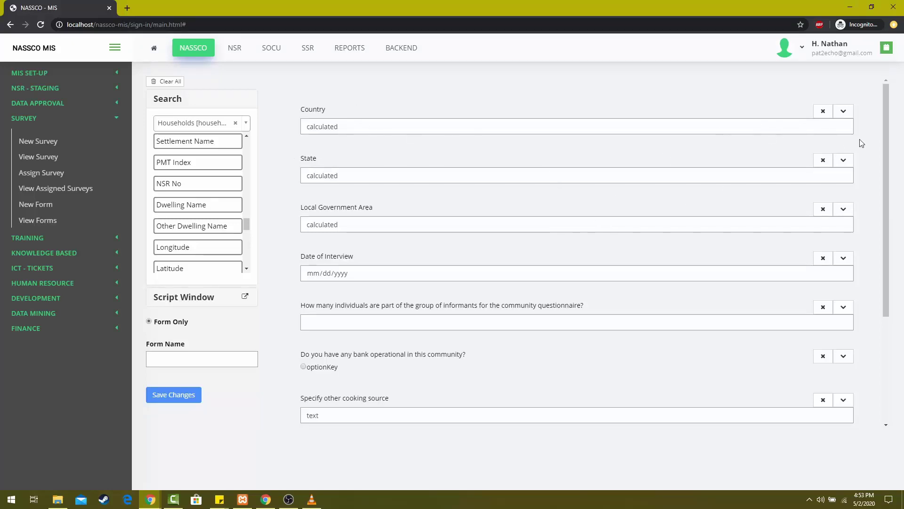
{"action": "left_click", "coordinate": [844, 113]}
{"action": "left_click", "coordinate": [348, 131]}
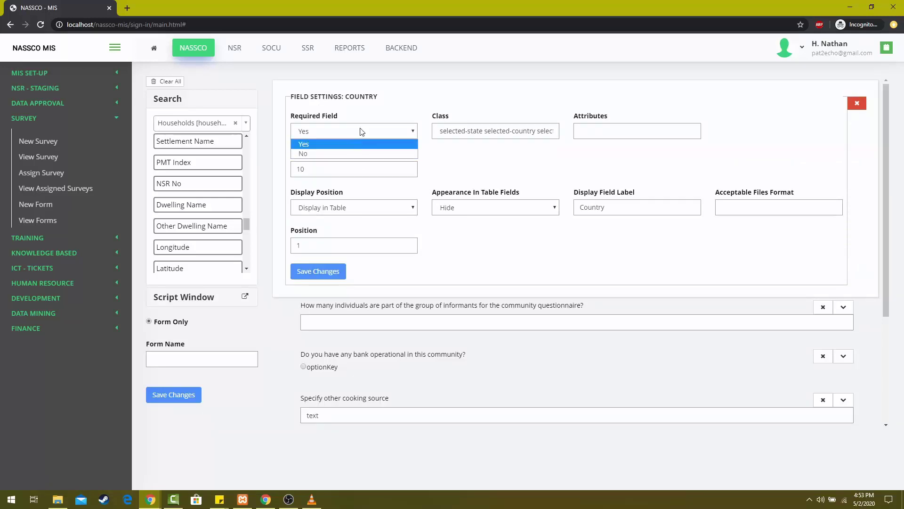
{"action": "left_click", "coordinate": [316, 153]}
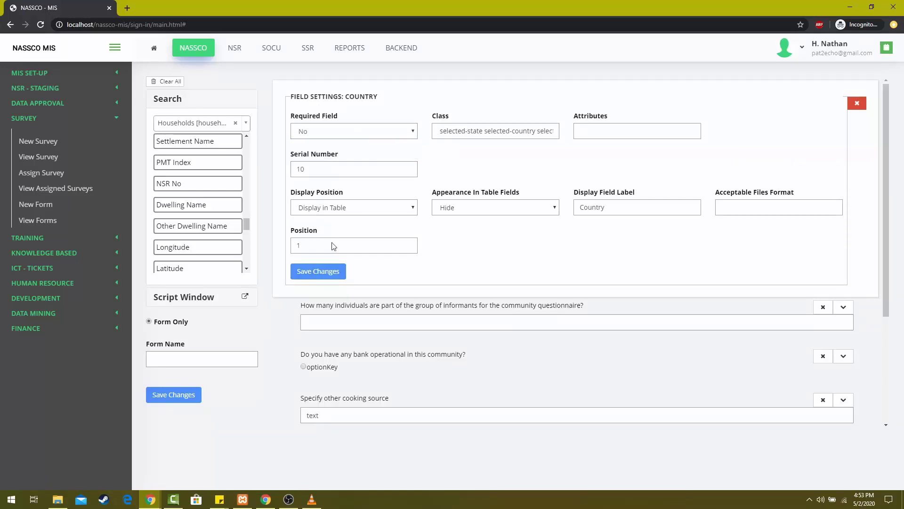
{"action": "left_click", "coordinate": [316, 271]}
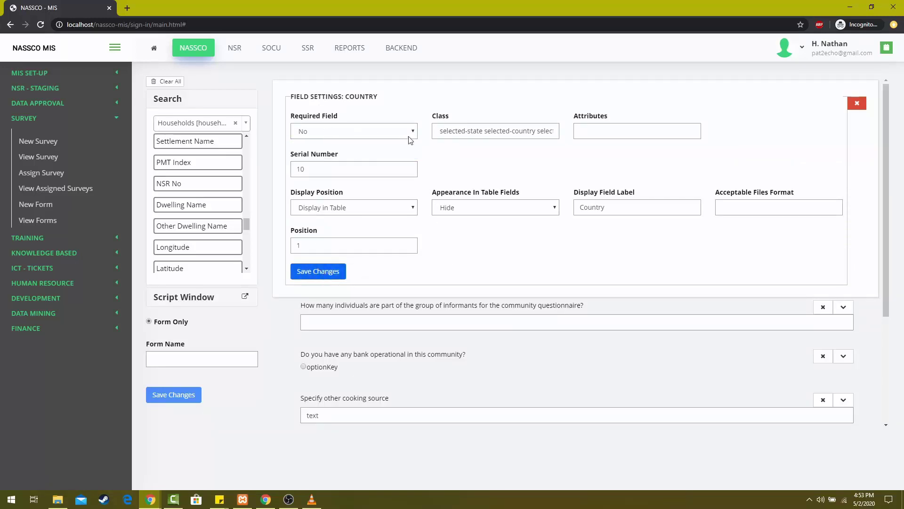
{"action": "left_click", "coordinate": [321, 275]}
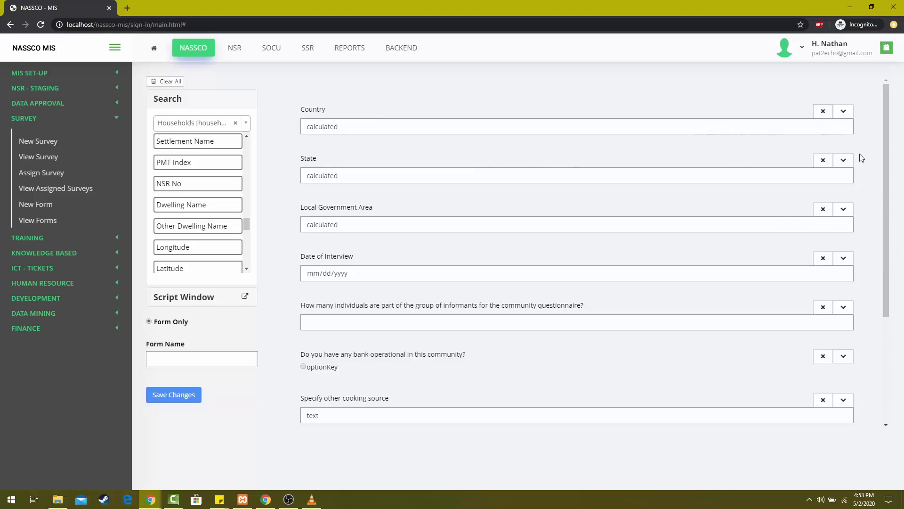
- Remove the Country and "Specify other cooking source" fields from the form canvas
{"action": "scroll", "coordinate": [819, 200], "scroll_direction": "down", "scroll_amount": 3}
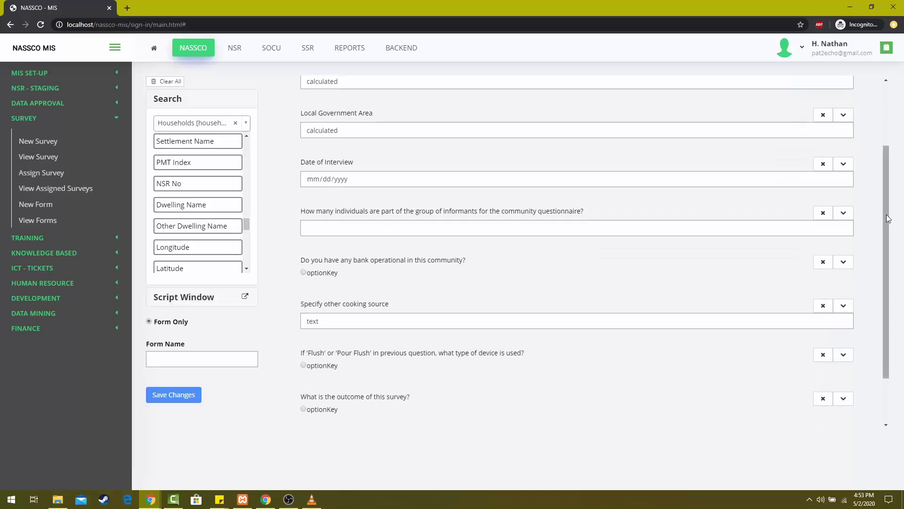
{"action": "scroll", "coordinate": [754, 165], "scroll_direction": "up", "scroll_amount": 3}
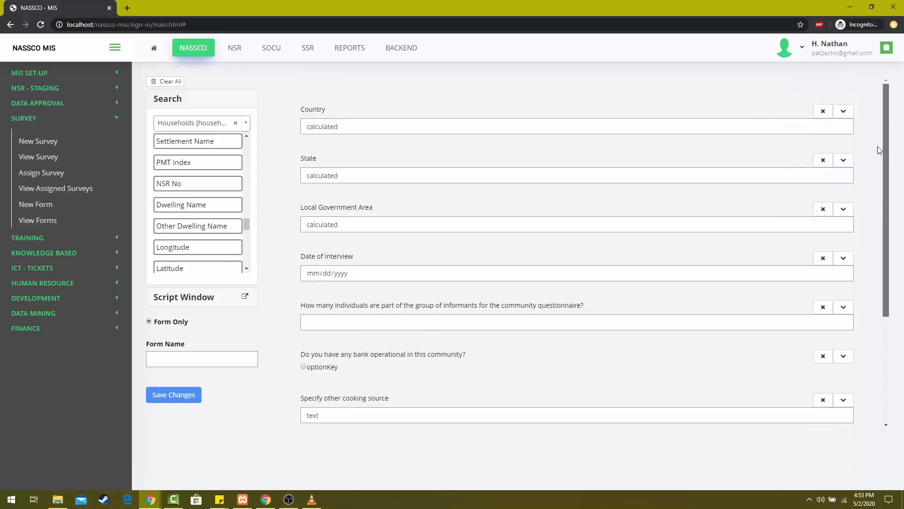
{"action": "left_click", "coordinate": [822, 111]}
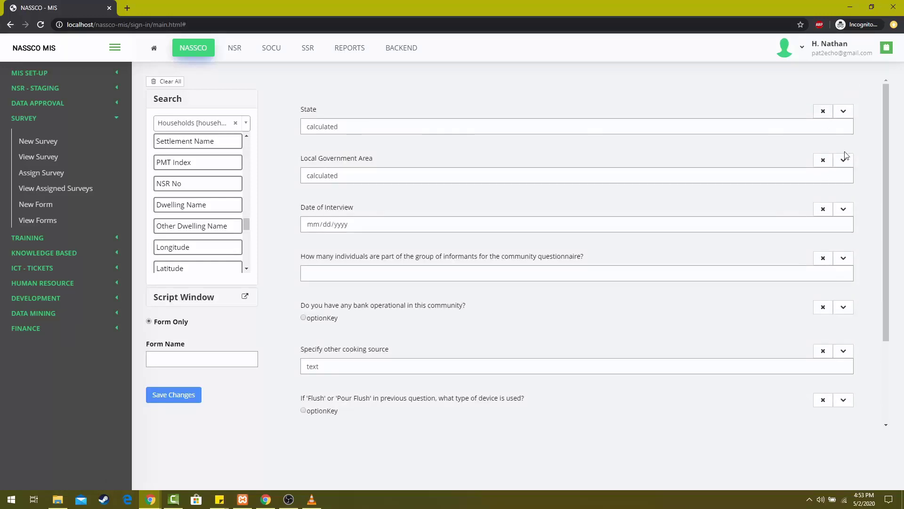
{"action": "scroll", "coordinate": [707, 197], "scroll_direction": "down", "scroll_amount": 3}
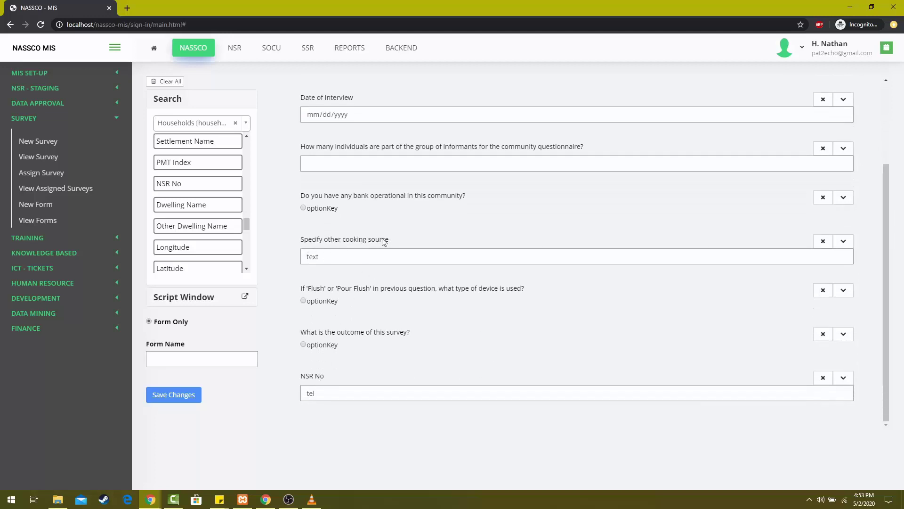
{"action": "left_click", "coordinate": [825, 243]}
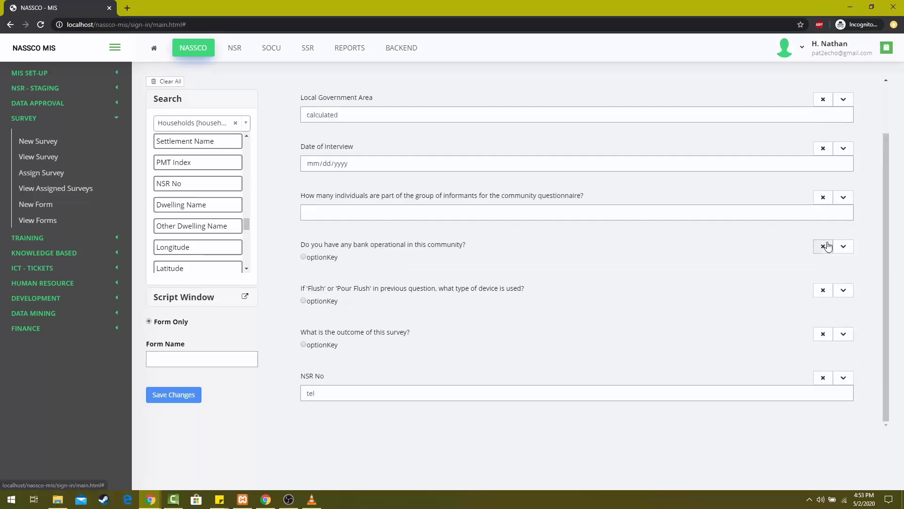
- Name the form "Draft Form" and save it
{"action": "scroll", "coordinate": [882, 209], "scroll_direction": "up", "scroll_amount": 2}
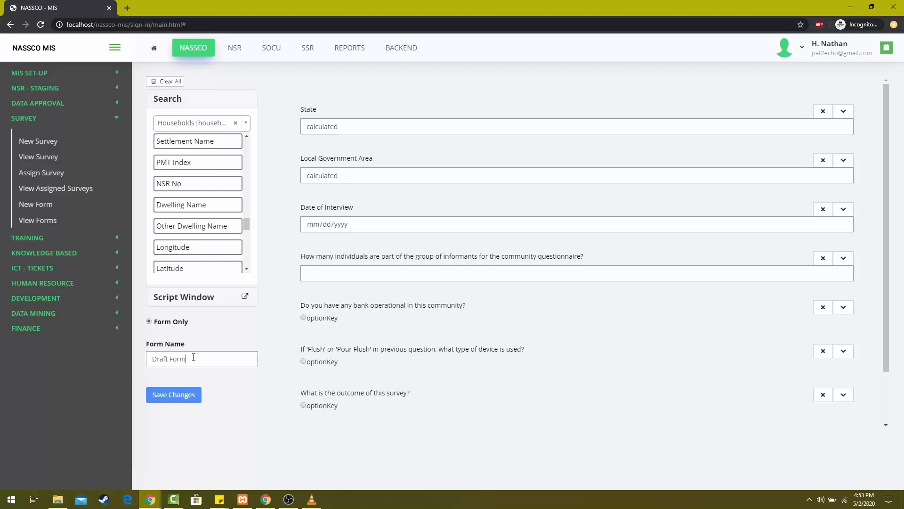
{"action": "left_click", "coordinate": [181, 396]}
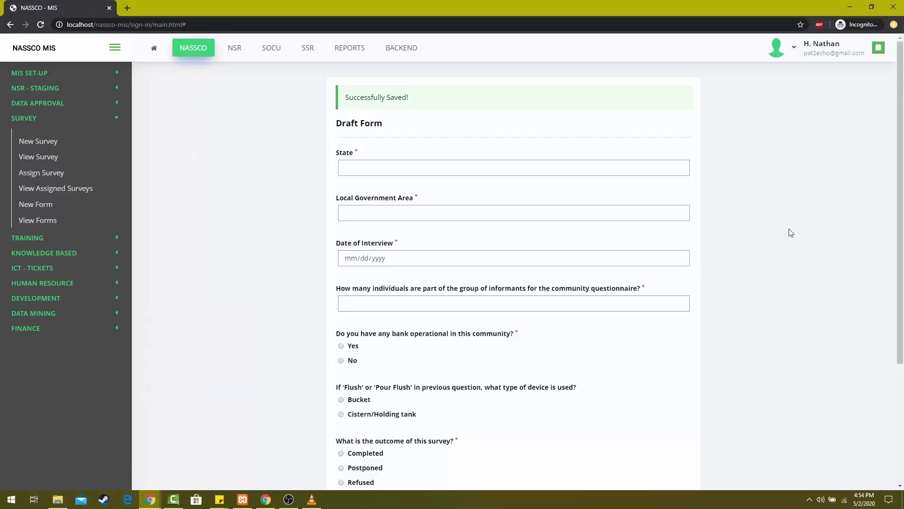
- Review the saved Draft Form preview from the State field through to NSR No
{"action": "scroll", "coordinate": [895, 207], "scroll_direction": "down", "scroll_amount": 3}
{"action": "scroll", "coordinate": [902, 239], "scroll_direction": "up", "scroll_amount": 1}
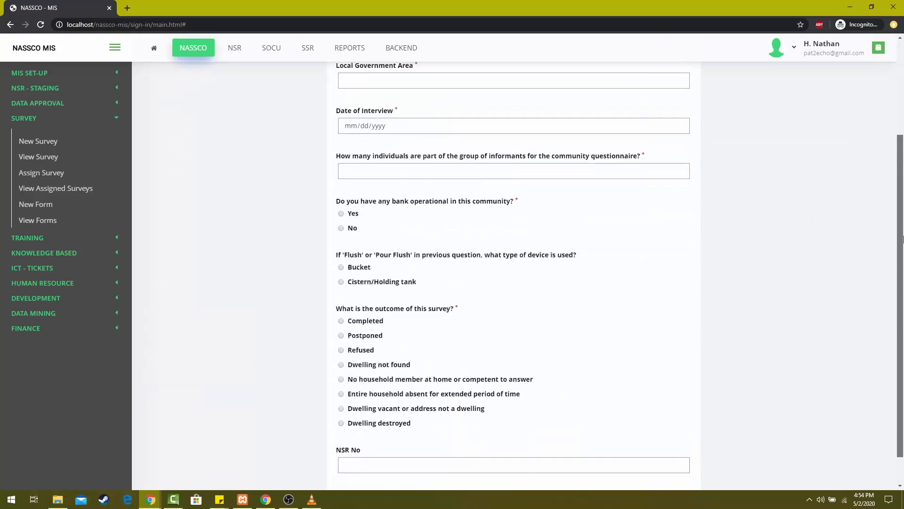
{"action": "left_click_drag", "start_coordinate": [903, 239], "coordinate": [903, 144]}
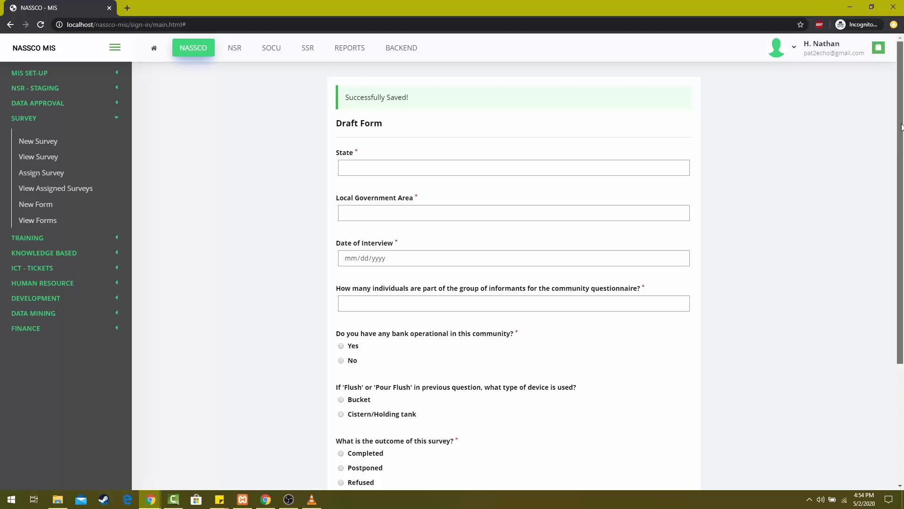
{"action": "scroll", "coordinate": [901, 127], "scroll_direction": "down", "scroll_amount": 2}
{"action": "scroll", "coordinate": [902, 127], "scroll_direction": "up", "scroll_amount": 2}
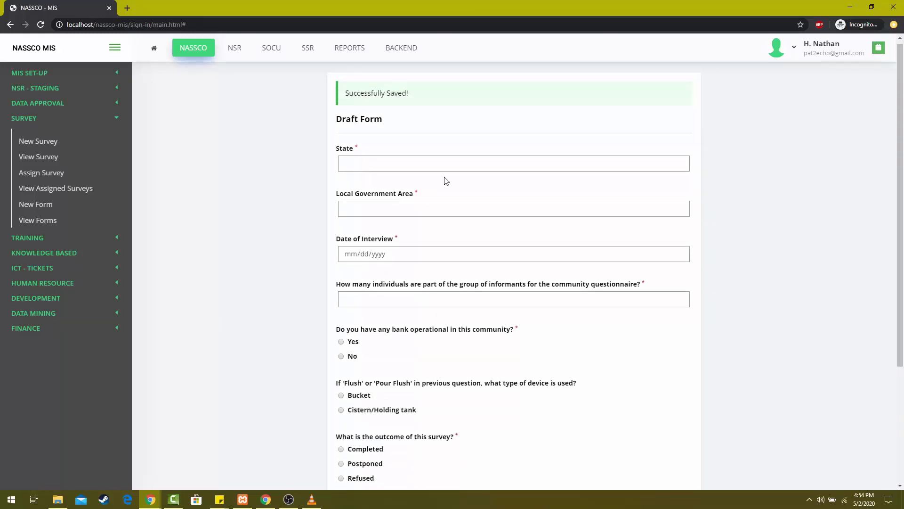
{"action": "scroll", "coordinate": [388, 206], "scroll_direction": "down", "scroll_amount": 2}
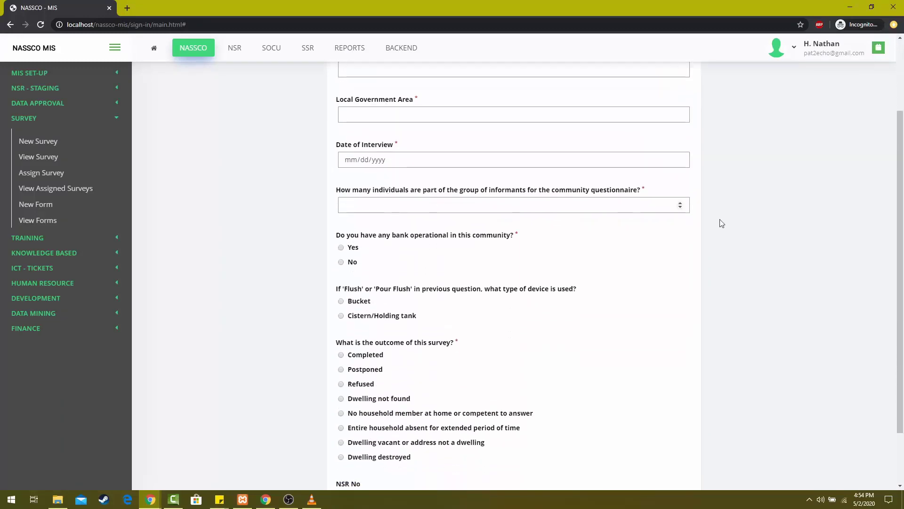
{"action": "scroll", "coordinate": [903, 247], "scroll_direction": "down", "scroll_amount": 1}
{"action": "scroll", "coordinate": [903, 247], "scroll_direction": "down", "scroll_amount": 1}
{"action": "scroll", "coordinate": [903, 247], "scroll_direction": "up", "scroll_amount": 4}
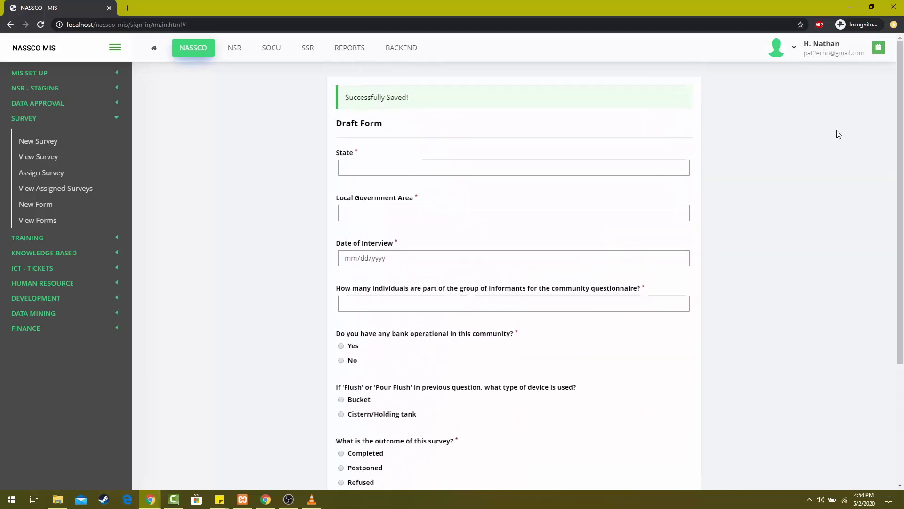
- Check the Local Government Area and Date of Interview entry fields, and look over the rest of the form preview
{"action": "left_click", "coordinate": [413, 214]}
{"action": "scroll", "coordinate": [902, 243], "scroll_direction": "down", "scroll_amount": 1}
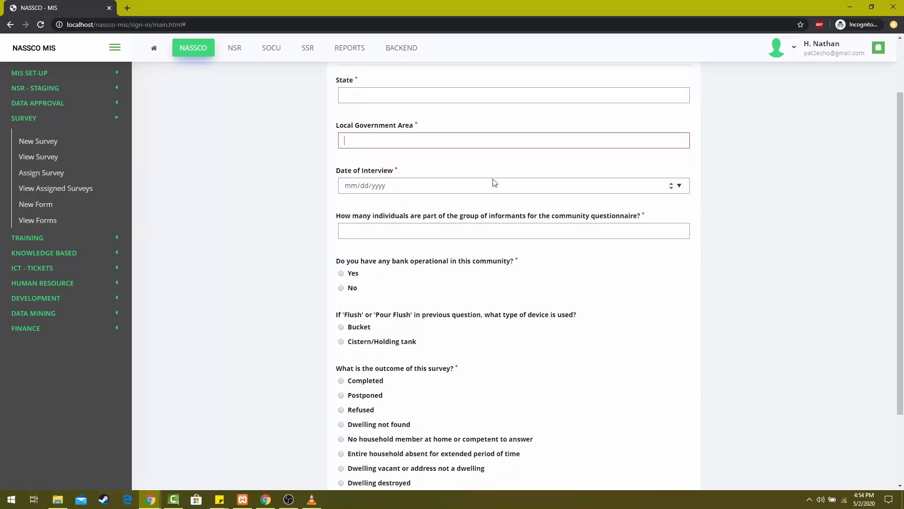
{"action": "left_click", "coordinate": [492, 184]}
{"action": "scroll", "coordinate": [682, 214], "scroll_direction": "down", "scroll_amount": 2}
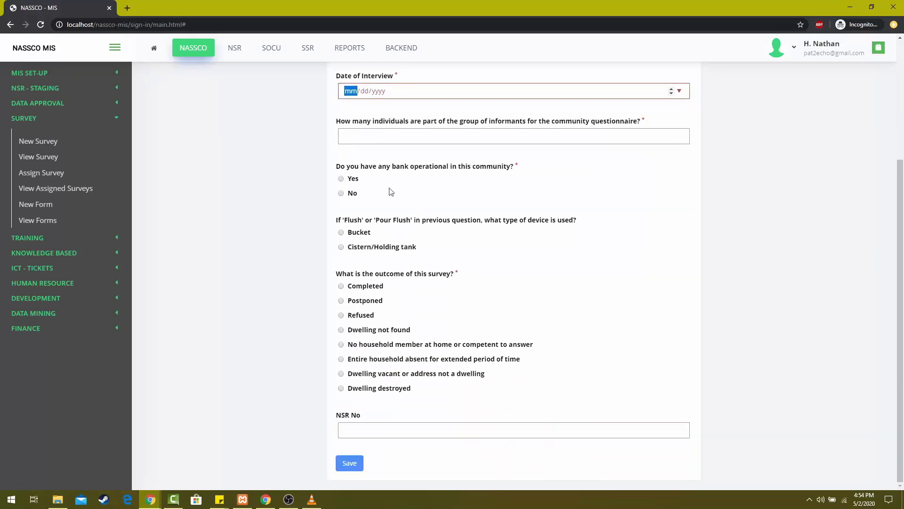
{"action": "scroll", "coordinate": [903, 312], "scroll_direction": "up", "scroll_amount": 3}
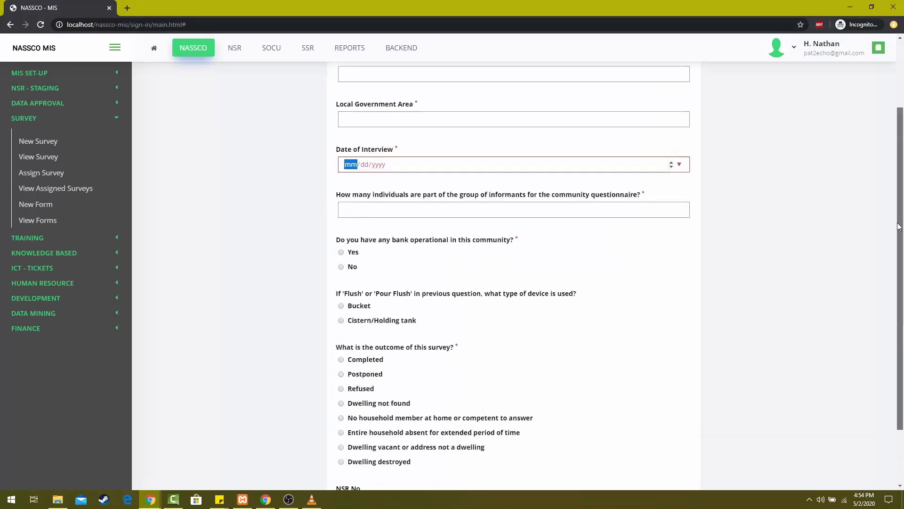
{"action": "scroll", "coordinate": [903, 313], "scroll_direction": "down", "scroll_amount": 3}
{"action": "scroll", "coordinate": [903, 319], "scroll_direction": "up", "scroll_amount": 3}
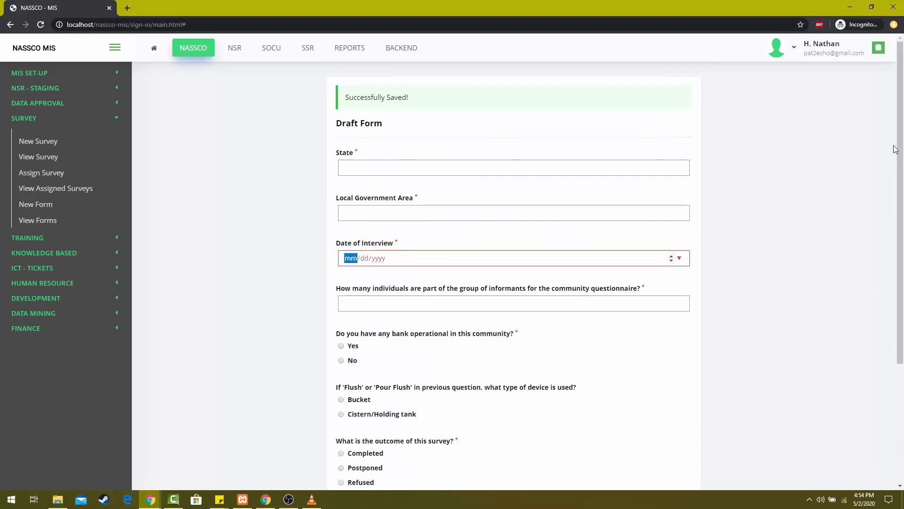